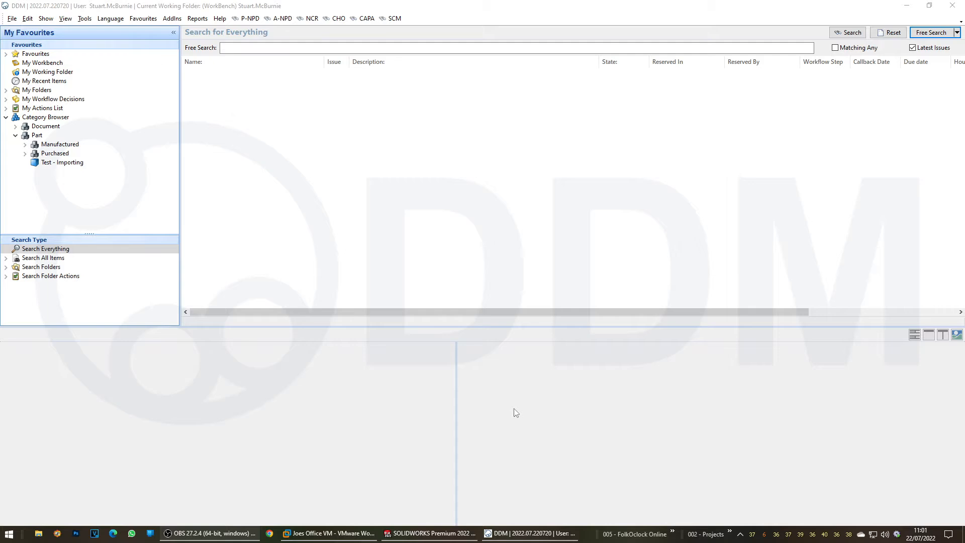
Launch DDM Data Import, log in as administrator and accept liability for using the import tool.
left_click(11, 535)
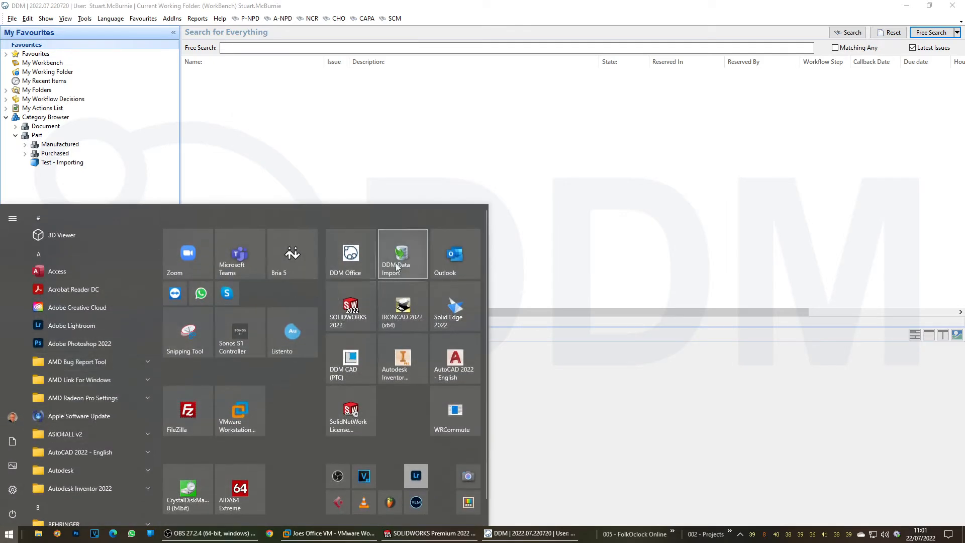
left_click(397, 266)
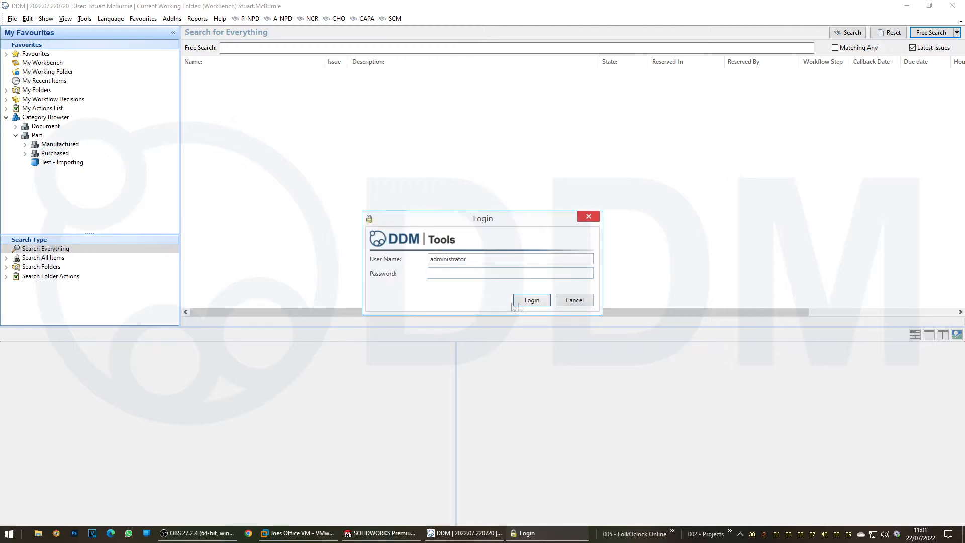
left_click_drag(466, 260, 425, 263)
left_click(525, 301)
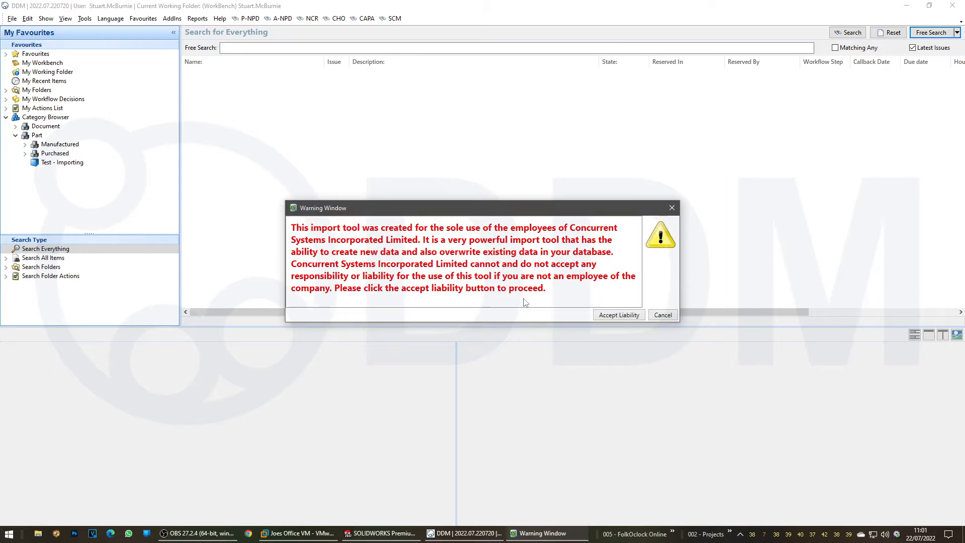
left_click(609, 316)
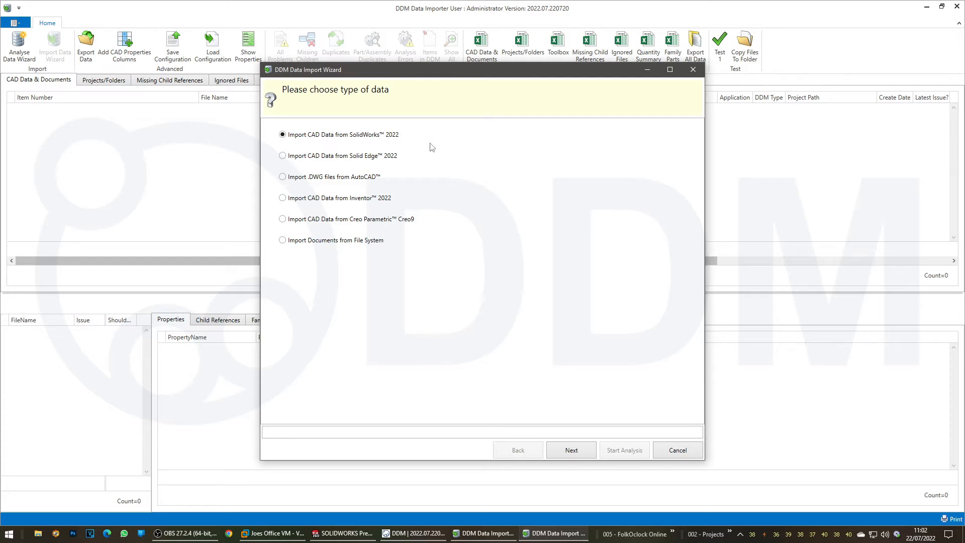
Set the analysis source to SolidWorks 2022 data from the file system, using the "000 SolidWorks - Configurations" folder path.
left_click(572, 450)
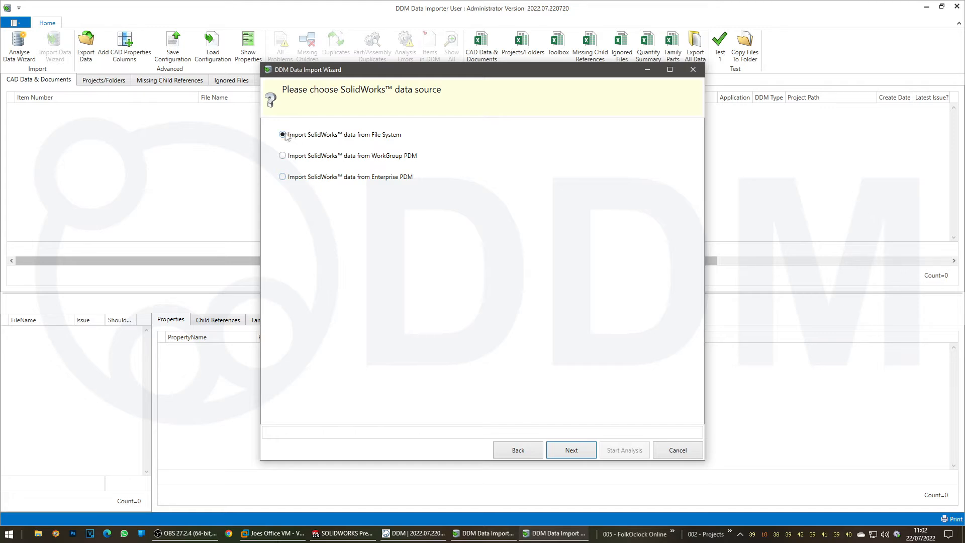
left_click(595, 450)
left_click_drag(577, 144, 487, 146)
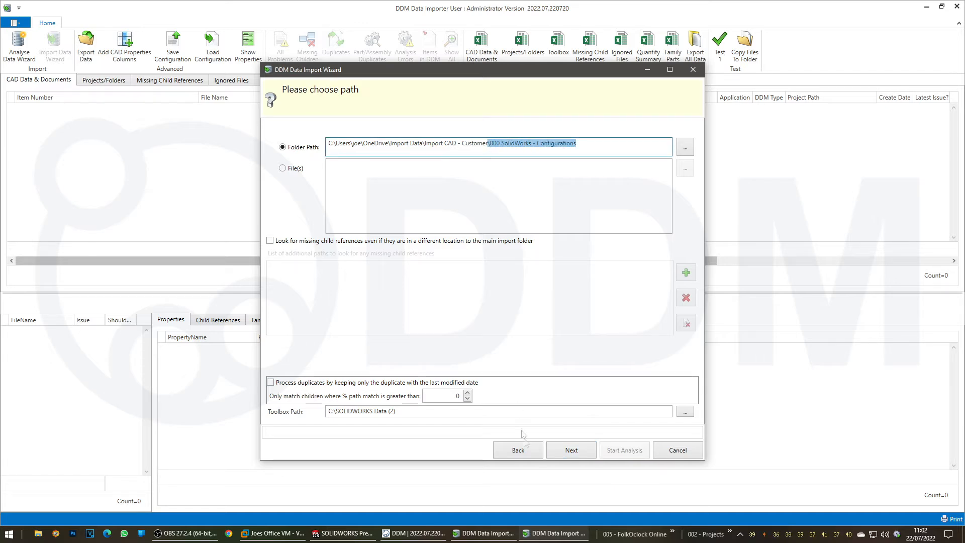
left_click(582, 452)
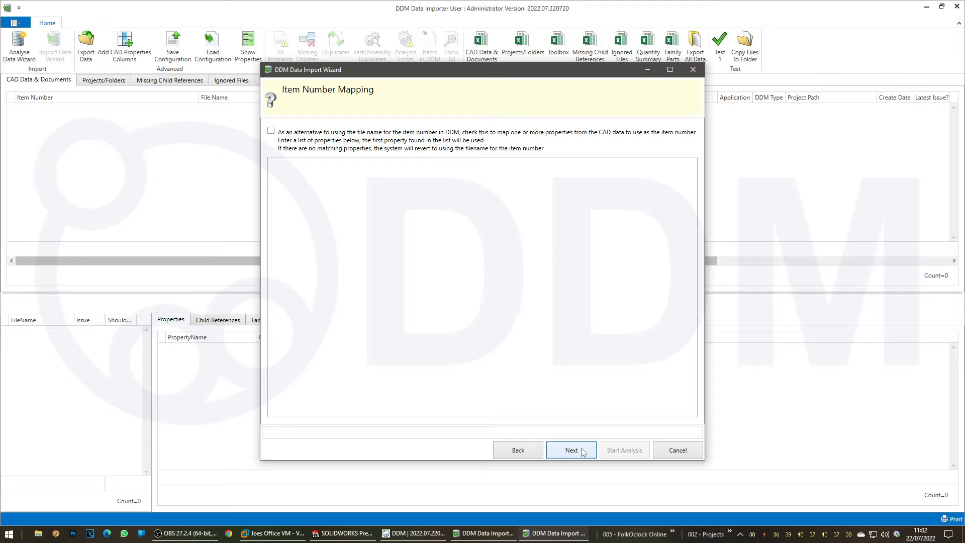
Keep file names as item numbers, leave Analyse Family Parts enabled, run the analysis and dismiss its summary.
left_click(584, 452)
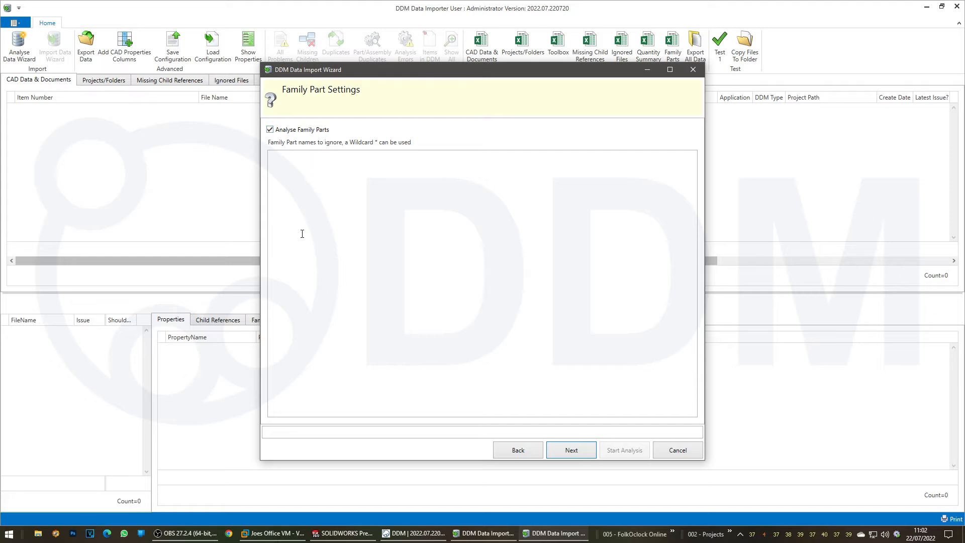
left_click(585, 454)
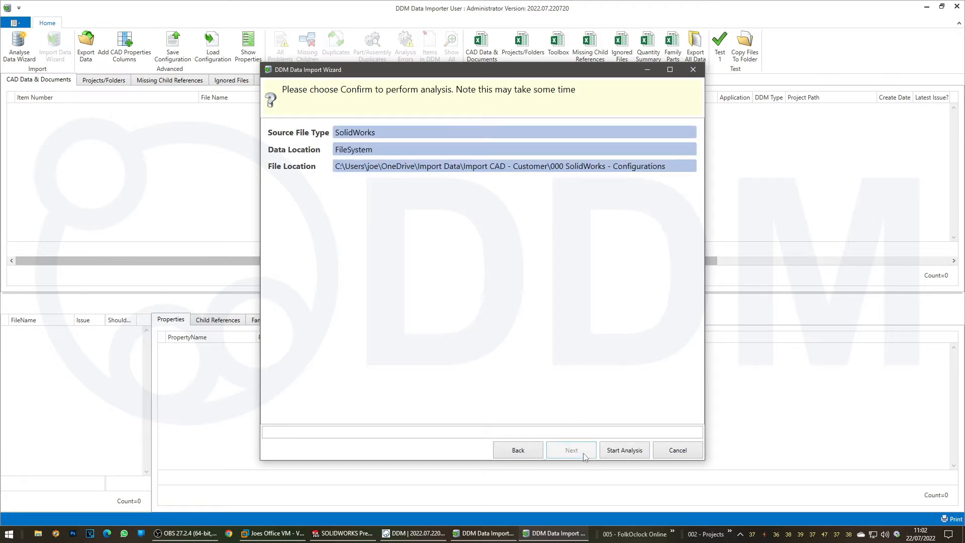
left_click(615, 451)
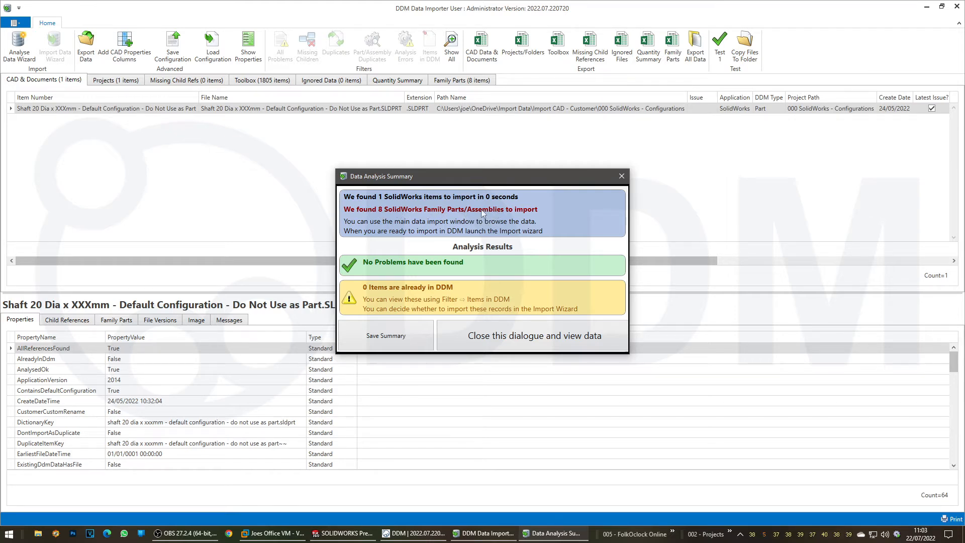
left_click(501, 337)
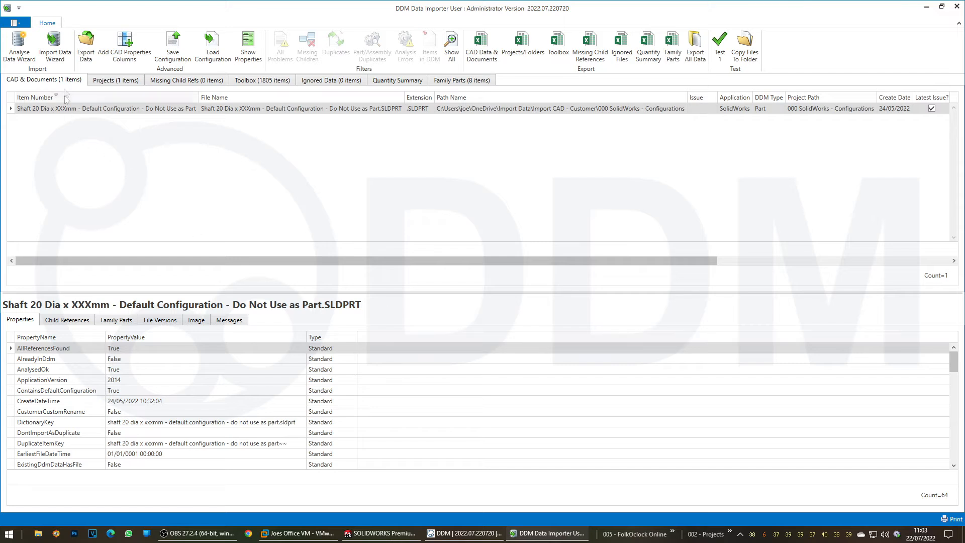
Start the data import for .SLDPRT files without a reserve folder, using auto numbering for CAD parts and CAD family parts.
left_click(63, 65)
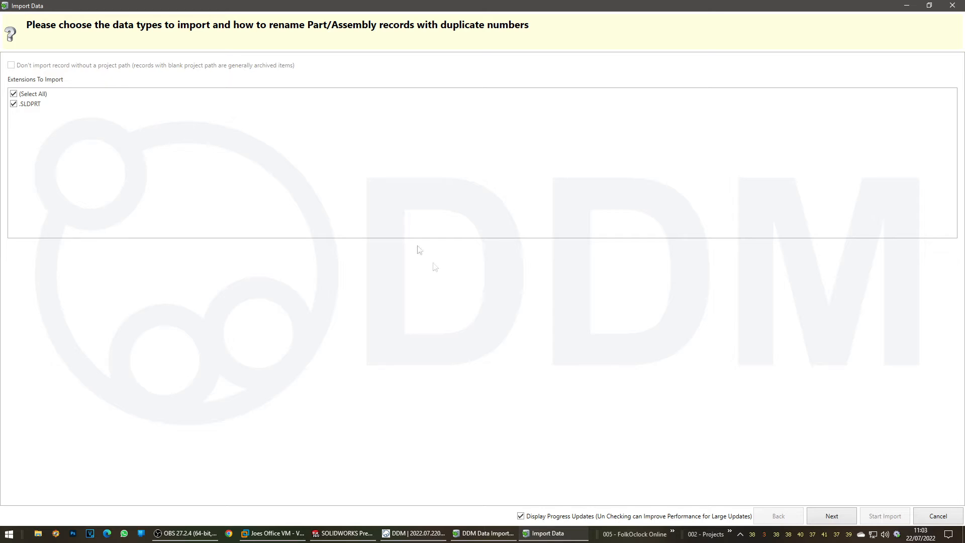
left_click(831, 518)
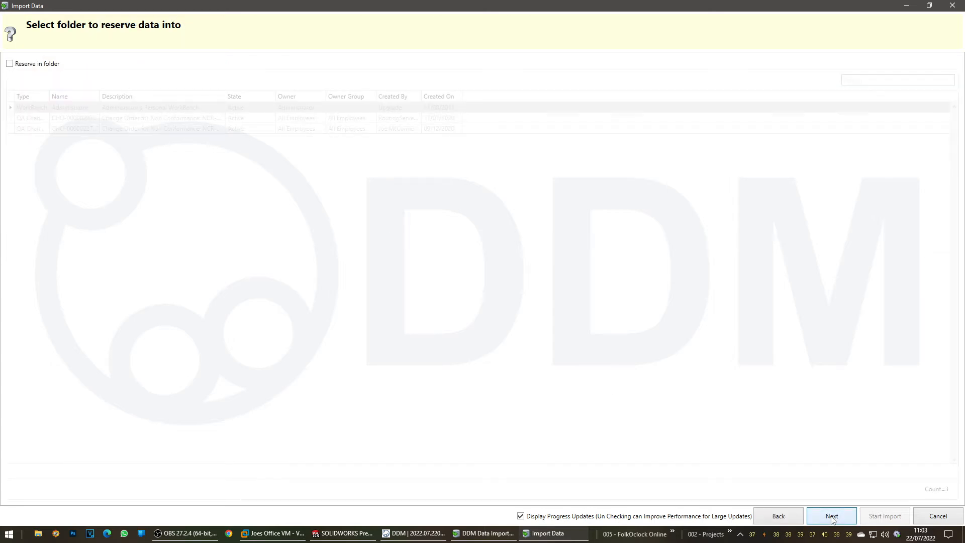
left_click(831, 518)
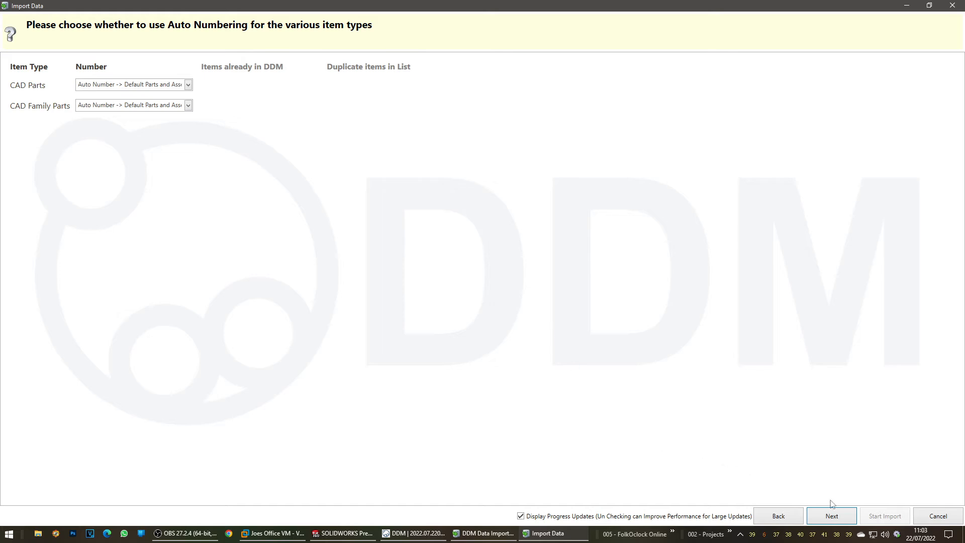
left_click(832, 516)
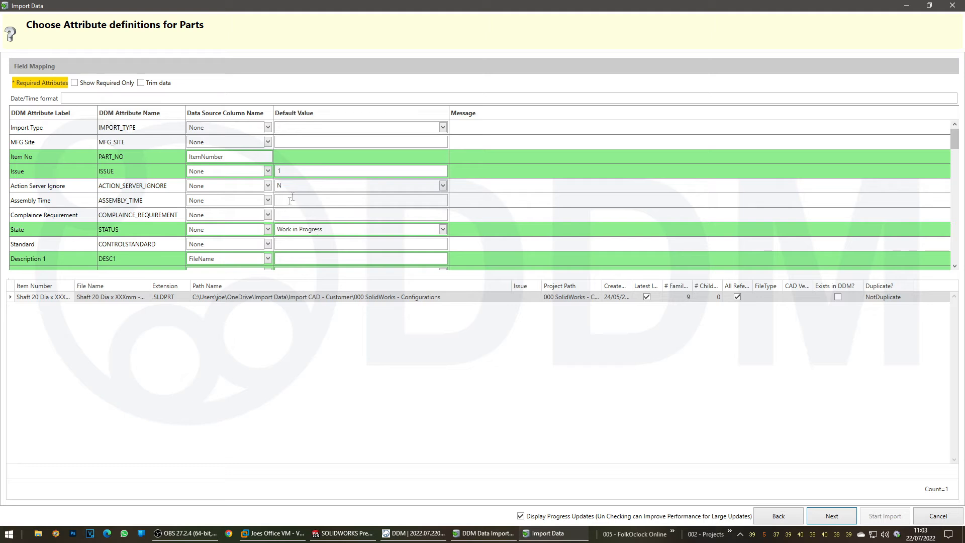
Set the parts' default Business Unit to Concurrrent Systems Inc Ltd, keeping issue 1, Work in Progress and category Part\Test - Importing.
double_click(283, 171)
left_click(325, 231)
left_click(325, 231)
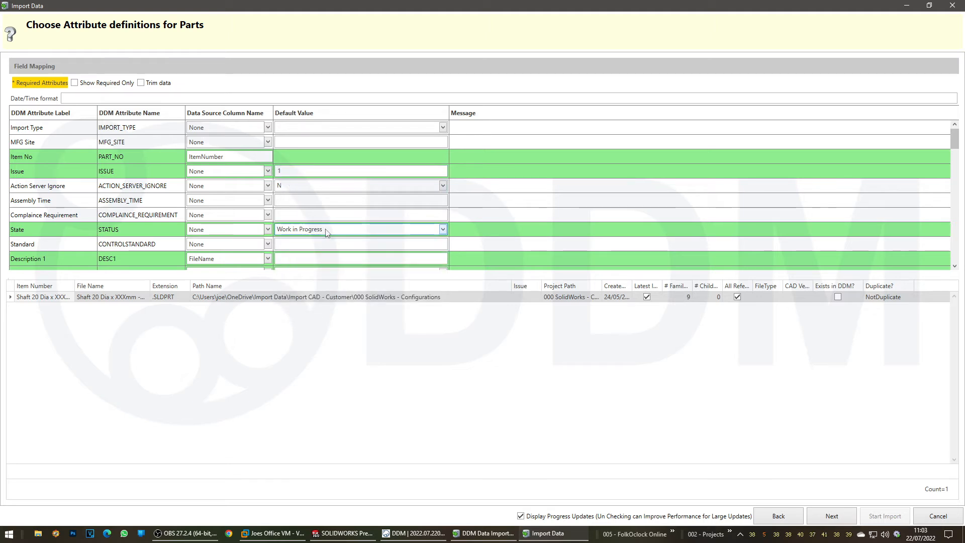
scroll(326, 231, "down", 2)
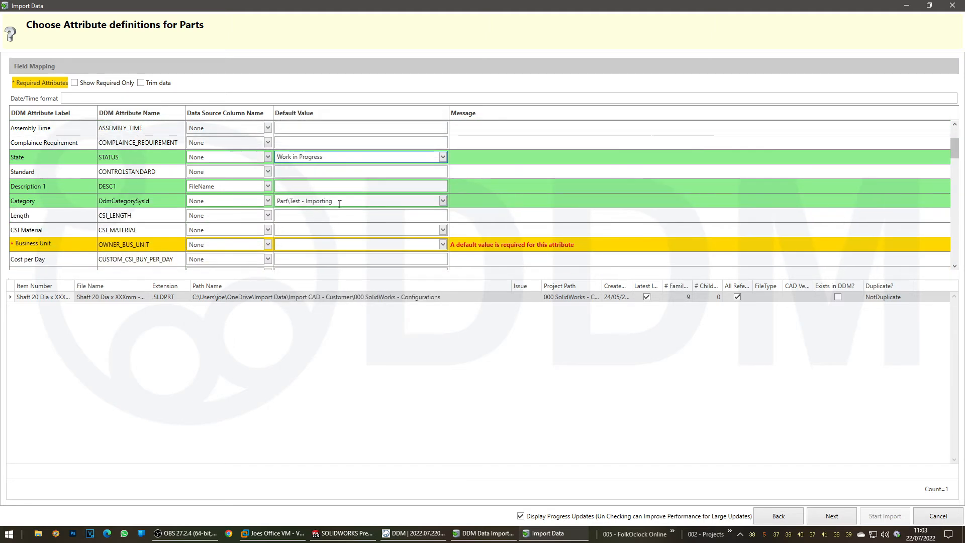
left_click(340, 203)
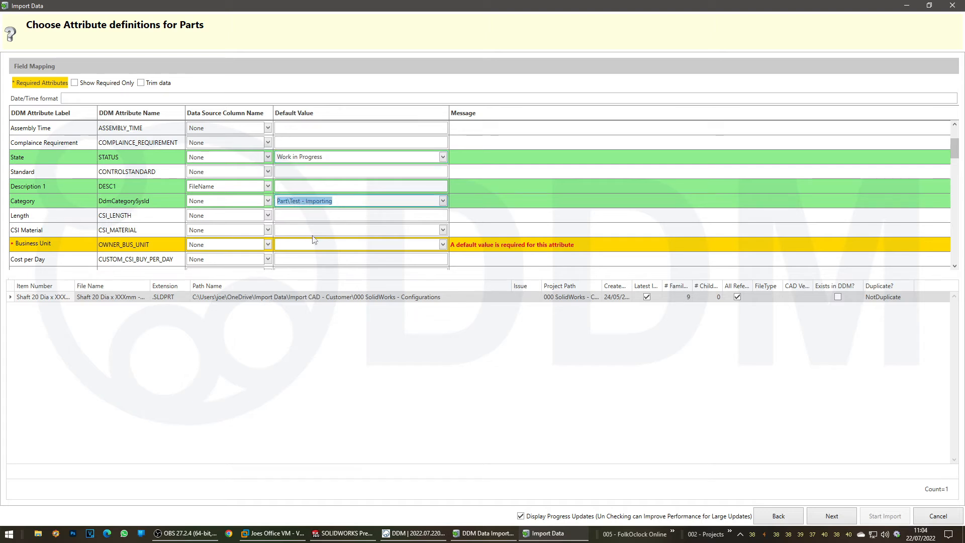
left_click(442, 244)
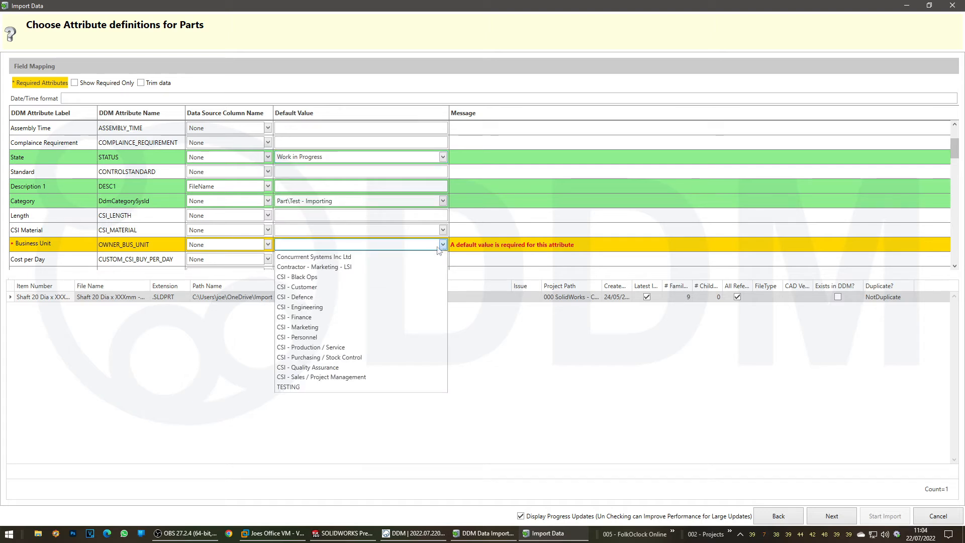
left_click(354, 257)
scroll(506, 239, "down", 3)
scroll(505, 243, "up", 6)
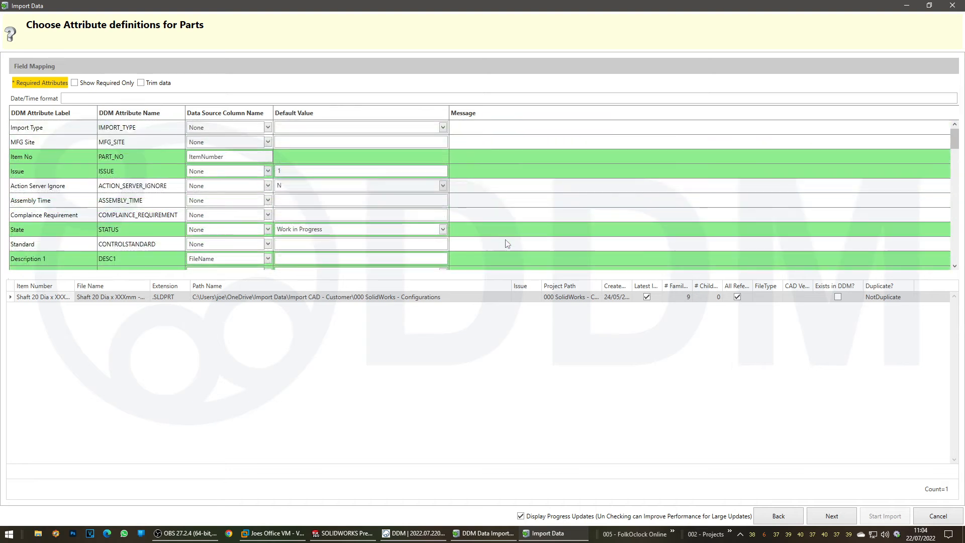
left_click(833, 516)
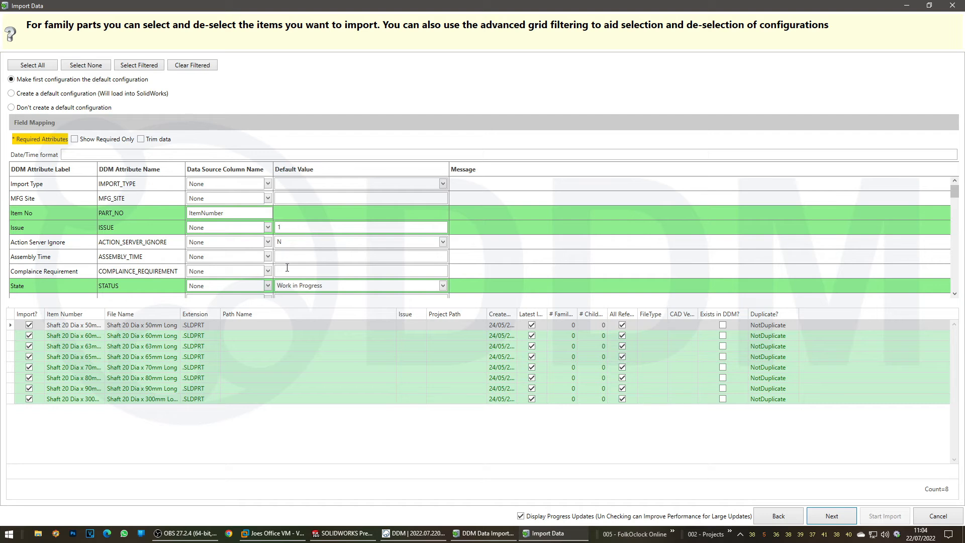
Set the family parts' default Business Unit to Concurrrent Systems Inc Ltd, keeping the first configuration as default and all configurations selected.
scroll(287, 268, "down", 3)
left_click(442, 228)
left_click(350, 239)
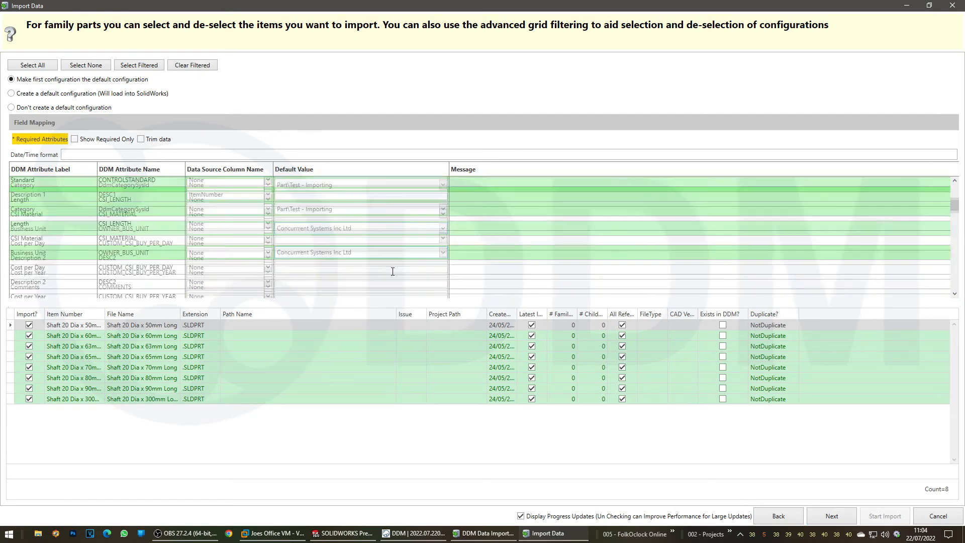
scroll(392, 271, "up", 3)
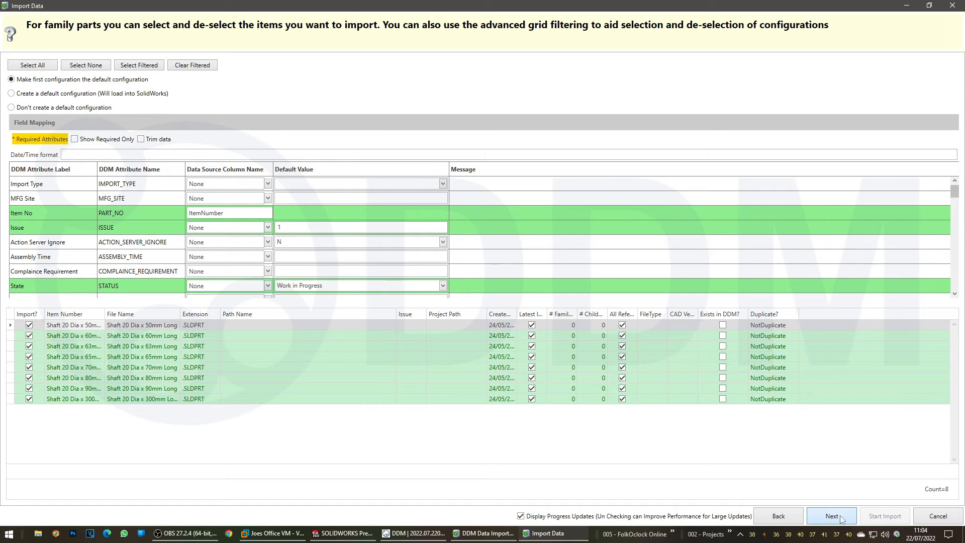
left_click(840, 518)
Run and confirm the import, and close the import results and the data importer.
left_click(882, 519)
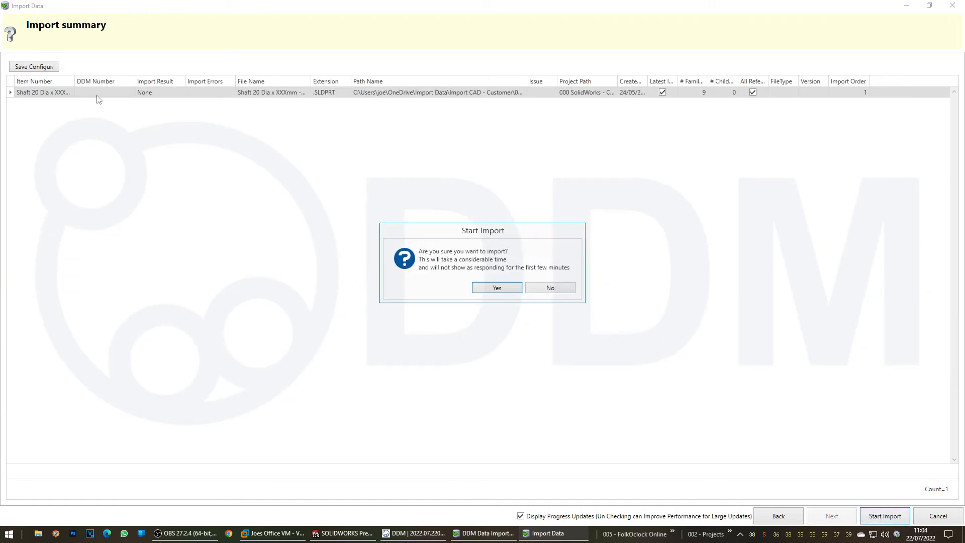
left_click(497, 288)
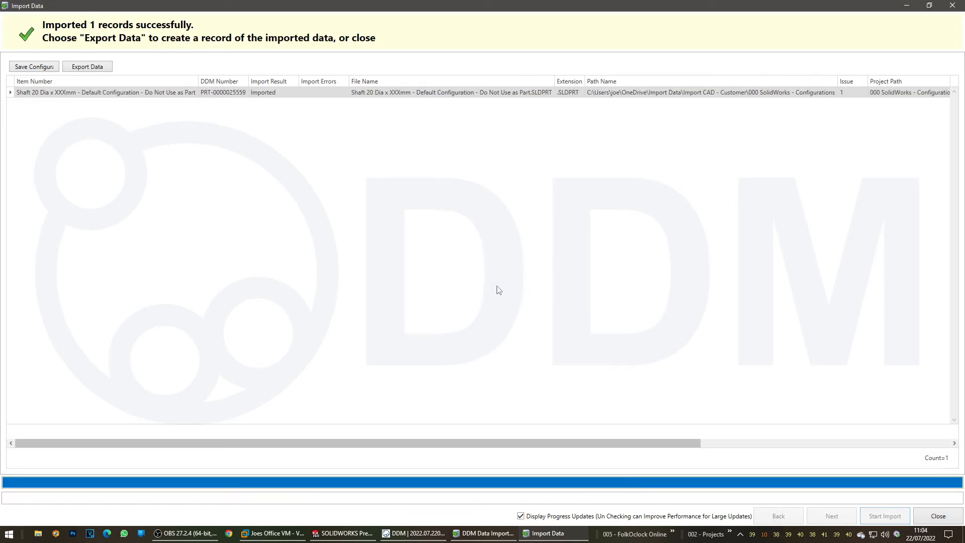
left_click(936, 517)
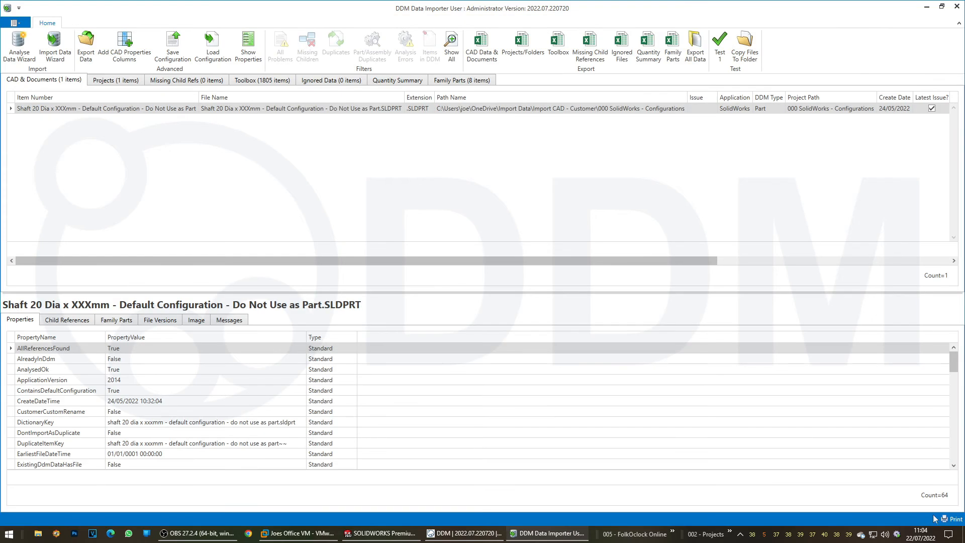
left_click(957, 7)
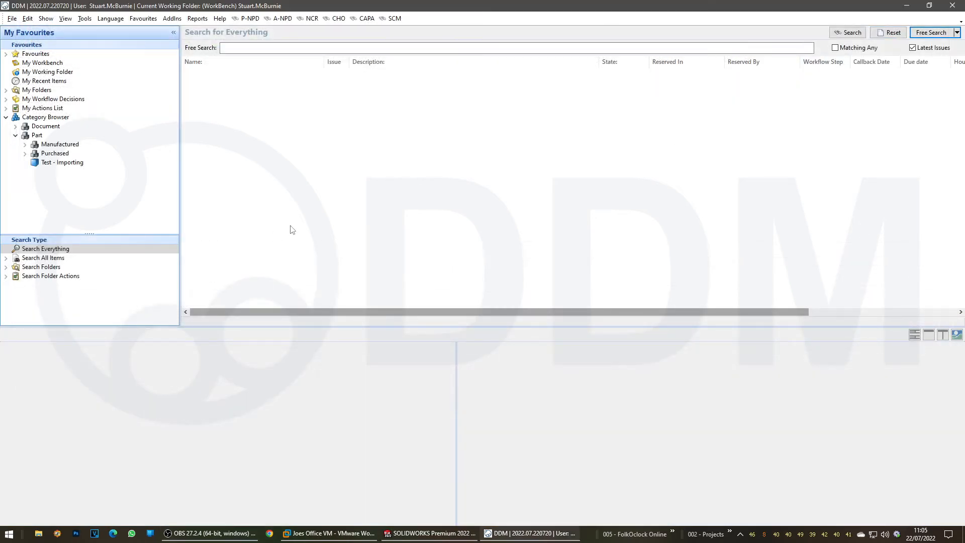
Search all items in DDM for those created on or after 22/07/2022.
left_click(57, 259)
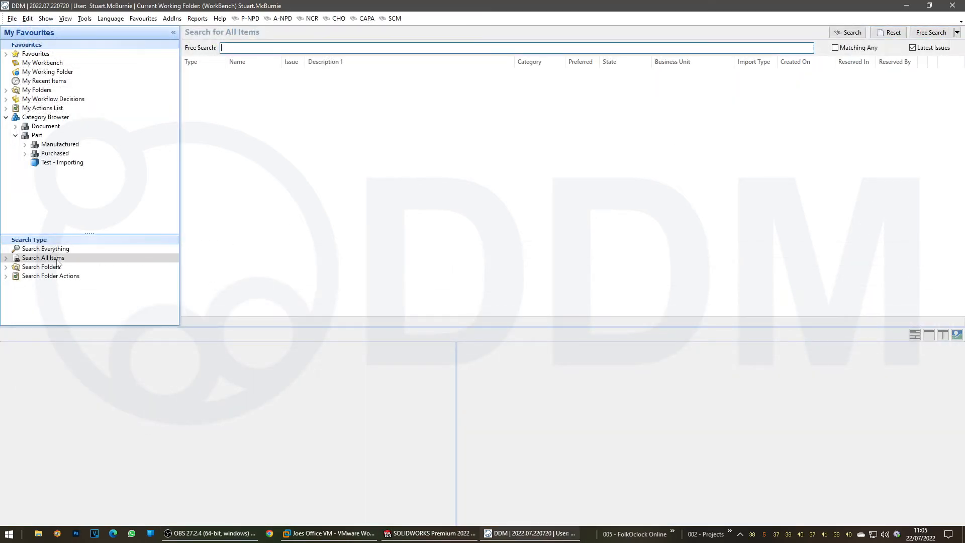
left_click(915, 35)
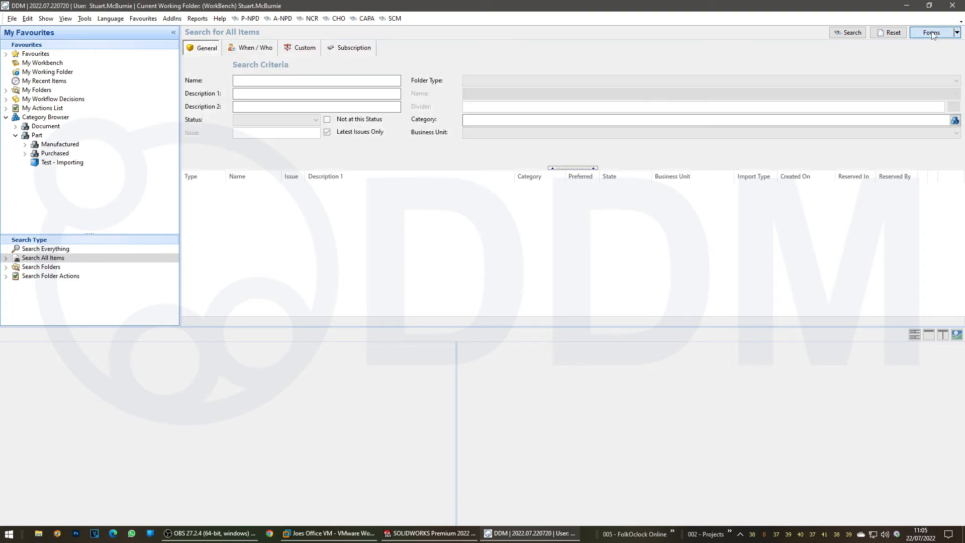
left_click(242, 49)
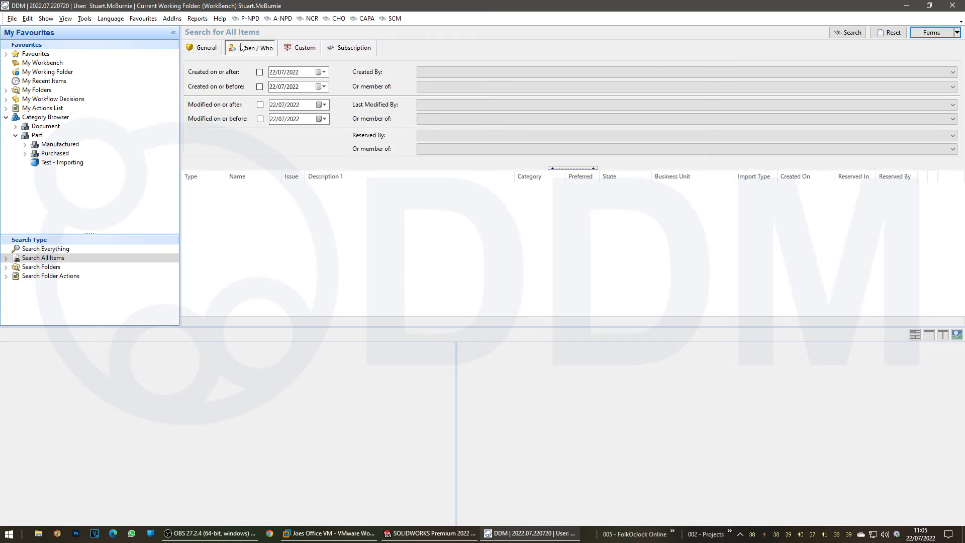
left_click(260, 73)
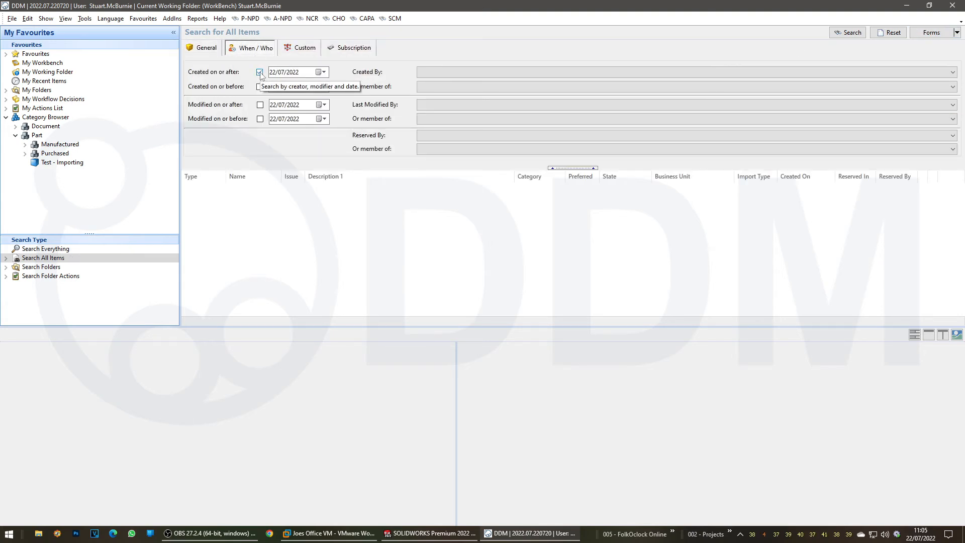
left_click(833, 34)
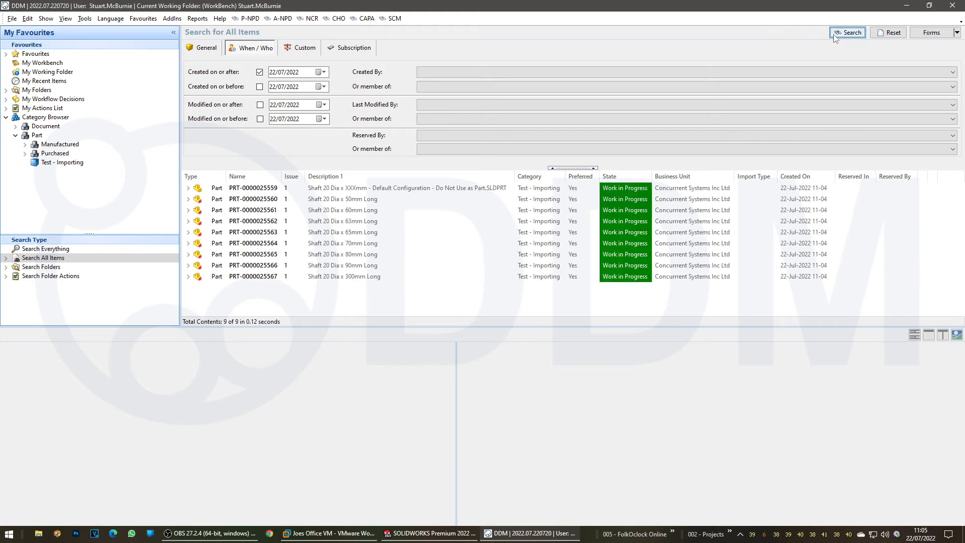
View the default configuration shaft part, and select all shaft parts from 50mm Long to 300mm Long in the search results.
left_click(370, 191)
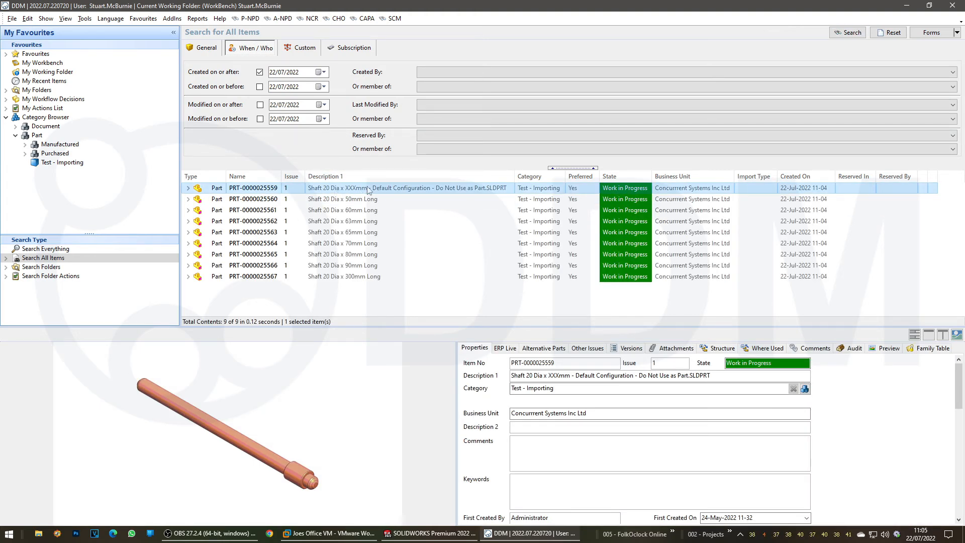
left_click(374, 200)
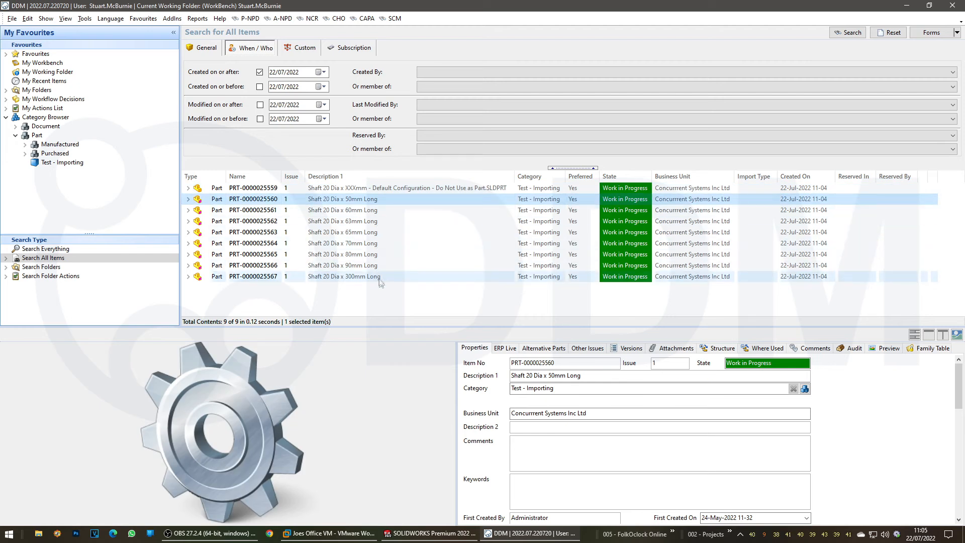
left_click(380, 278, "shift")
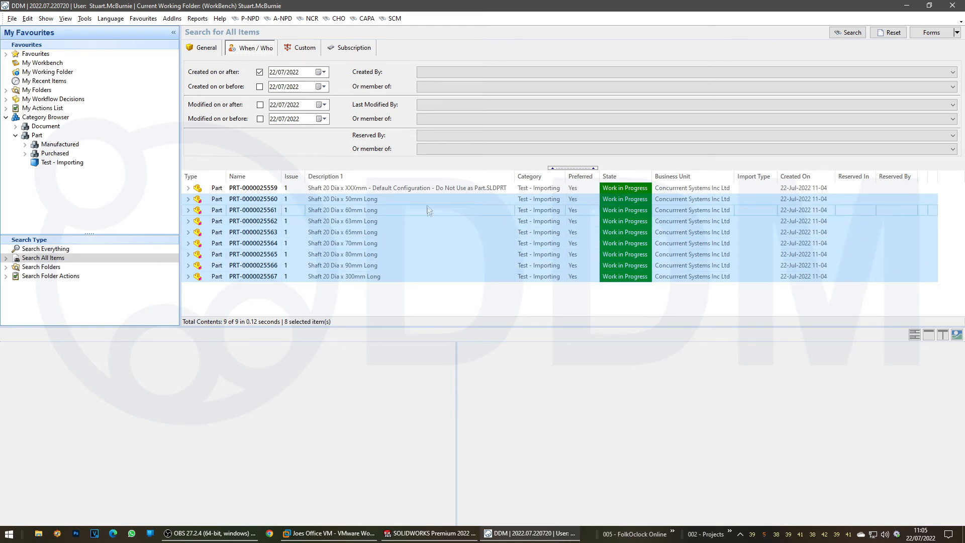
Reserve the default configuration shaft part and all its length variants from 50mm to 300mm Long to the personal folder.
left_click(429, 189)
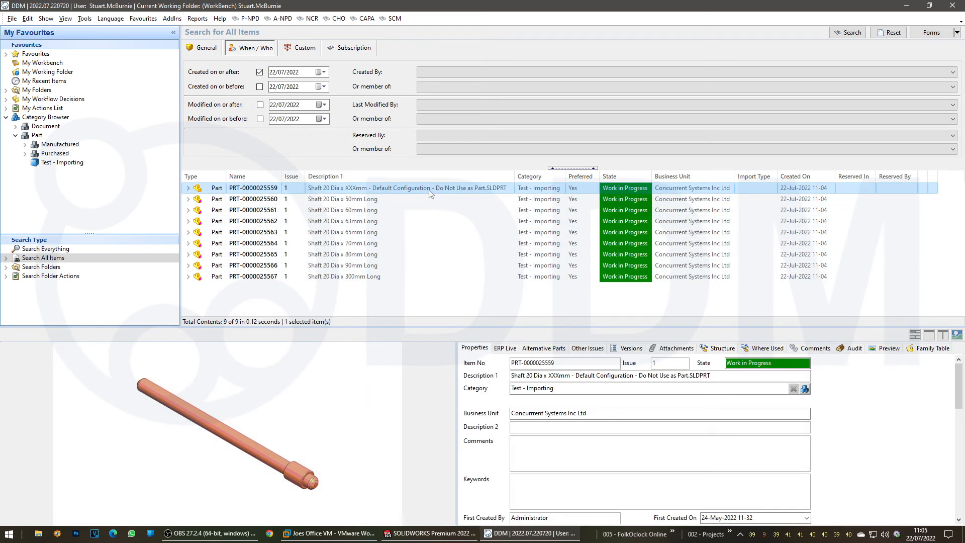
left_click(451, 532)
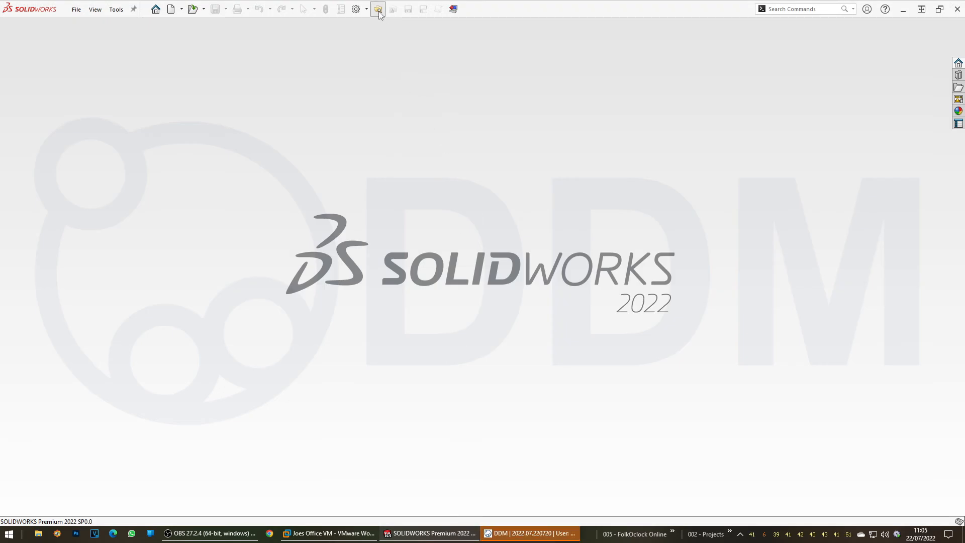
left_click(519, 534)
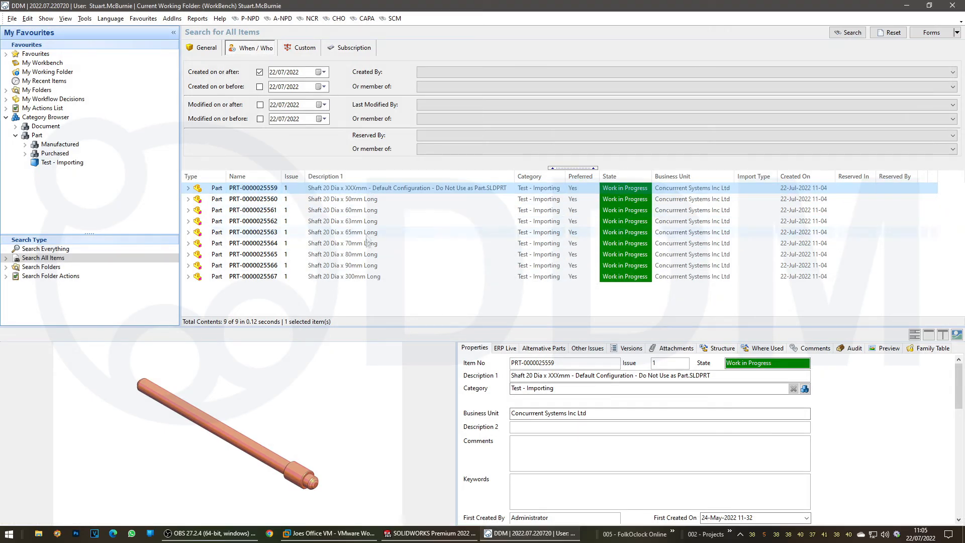
left_click(372, 278, "shift")
right_click(372, 282)
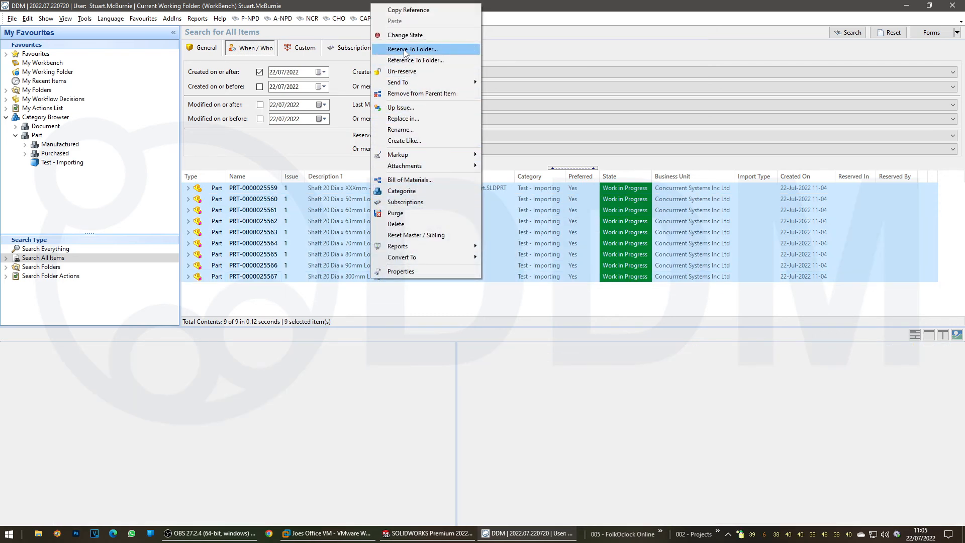
left_click(407, 49)
double_click(397, 146)
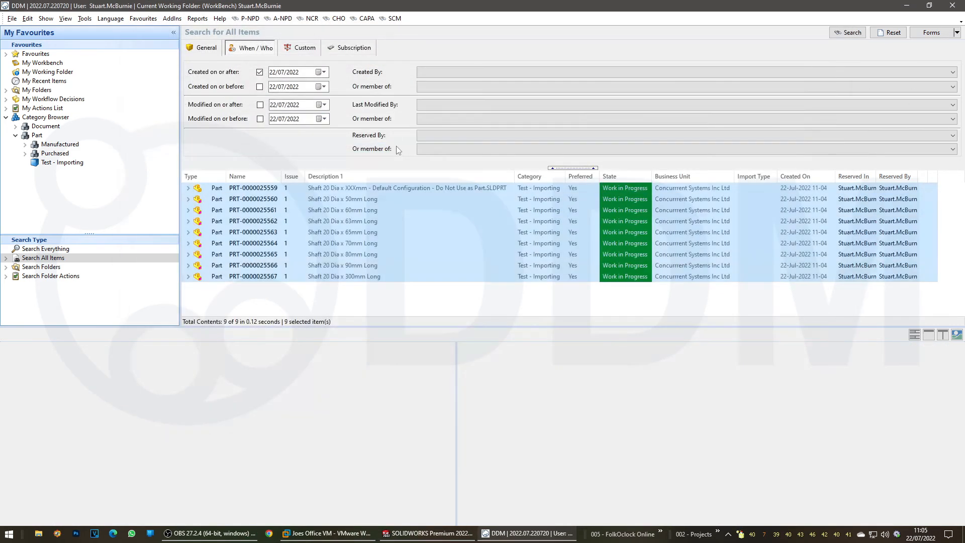
Open the default configuration shaft part in SolidWorks and inspect its model and list of configurations.
left_click(393, 187)
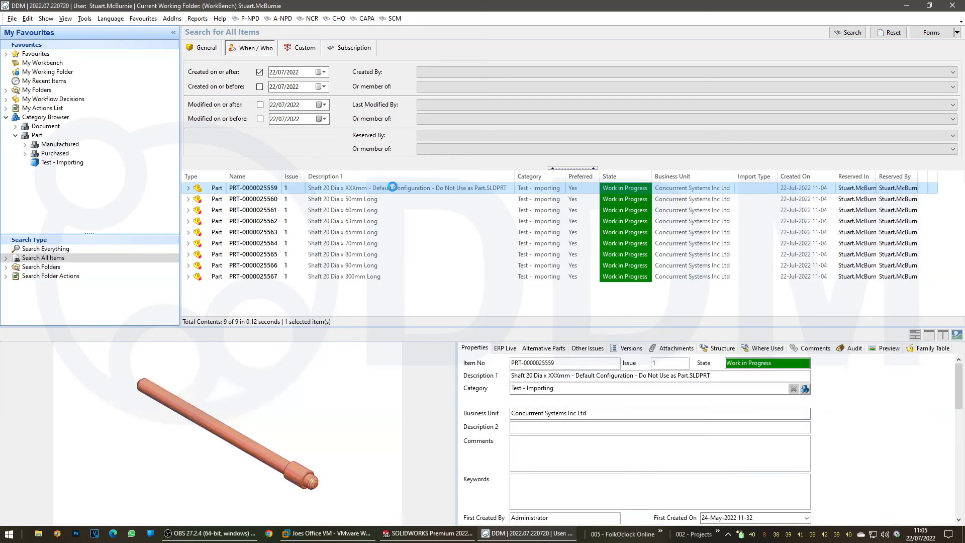
double_click(393, 189)
left_click(781, 282)
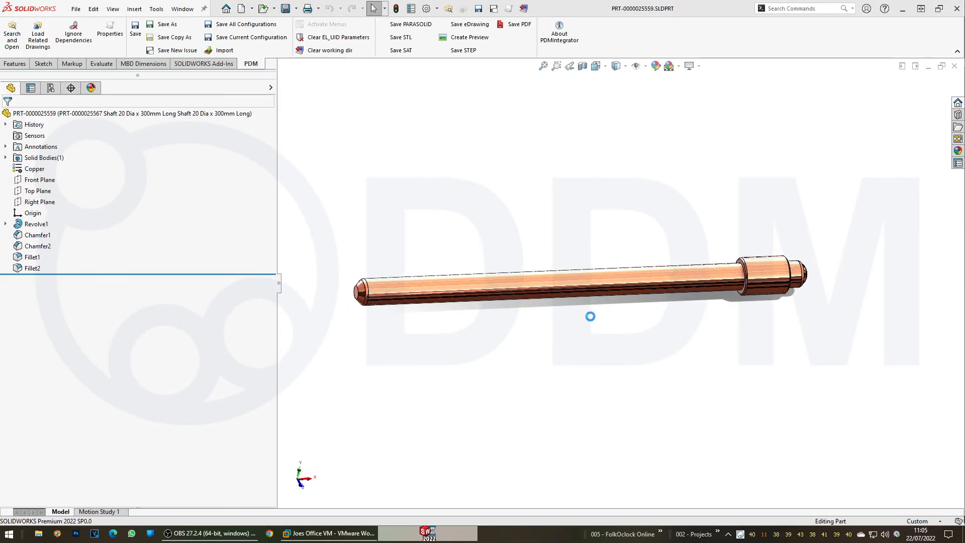
left_click_drag(583, 332, 620, 423)
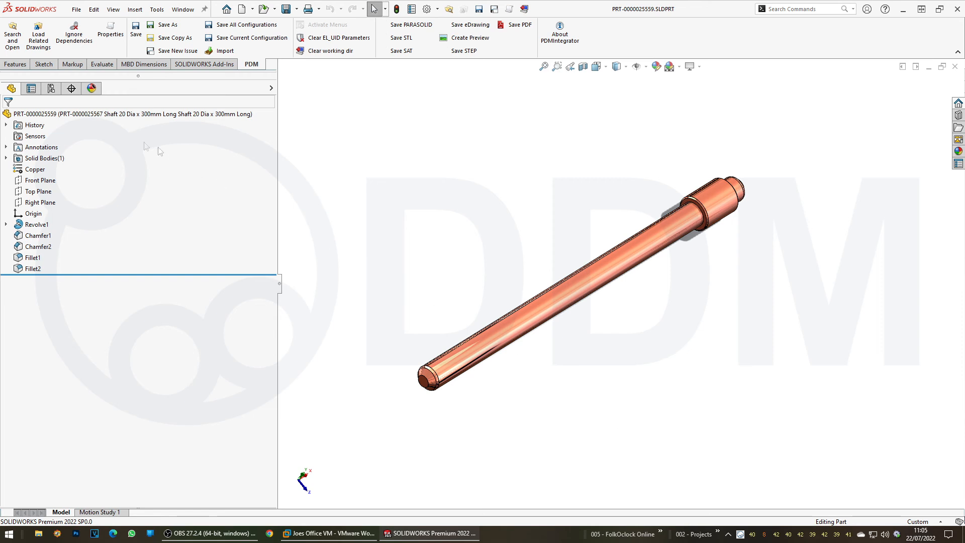
left_click(50, 90)
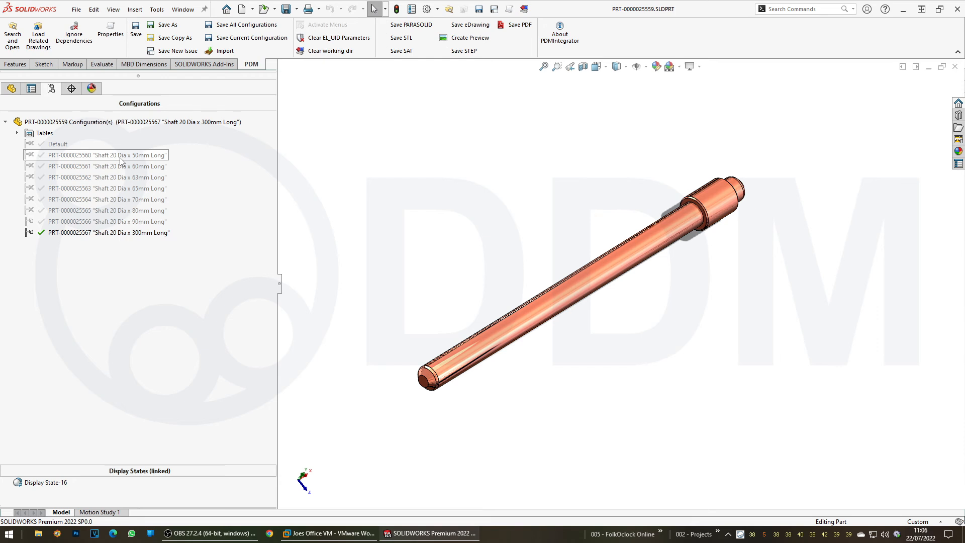
left_click(12, 87)
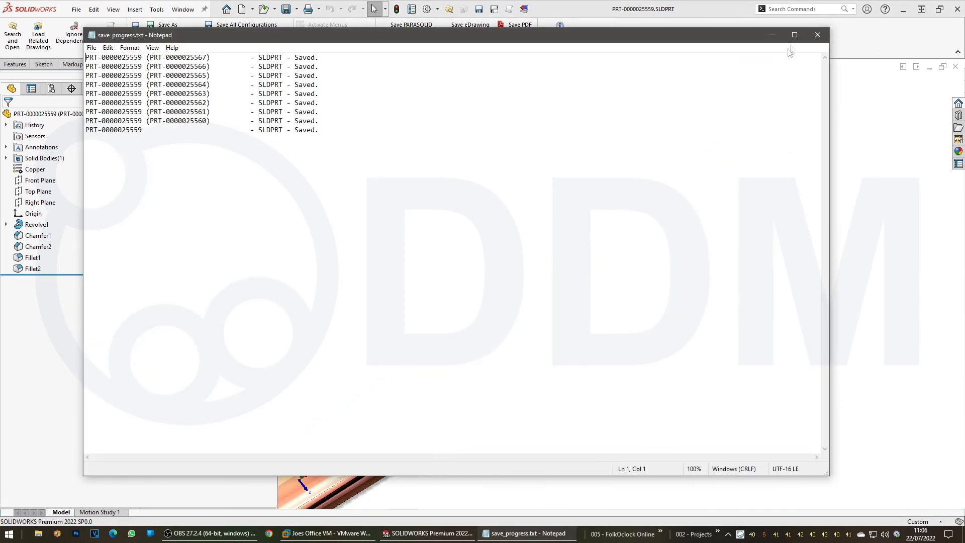
Close the save progress report and permanently remove the SolidWorks and report files from the working directory.
left_click(817, 36)
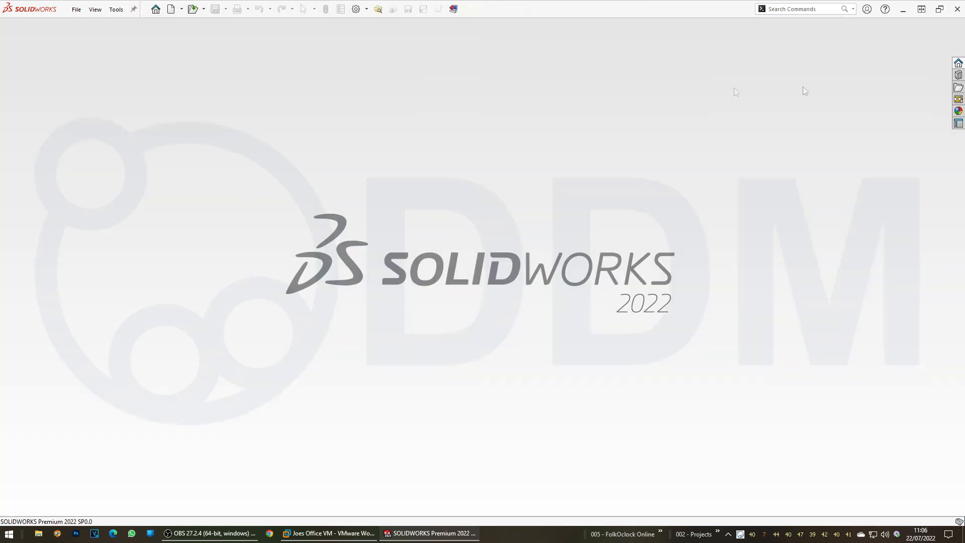
left_click(453, 8)
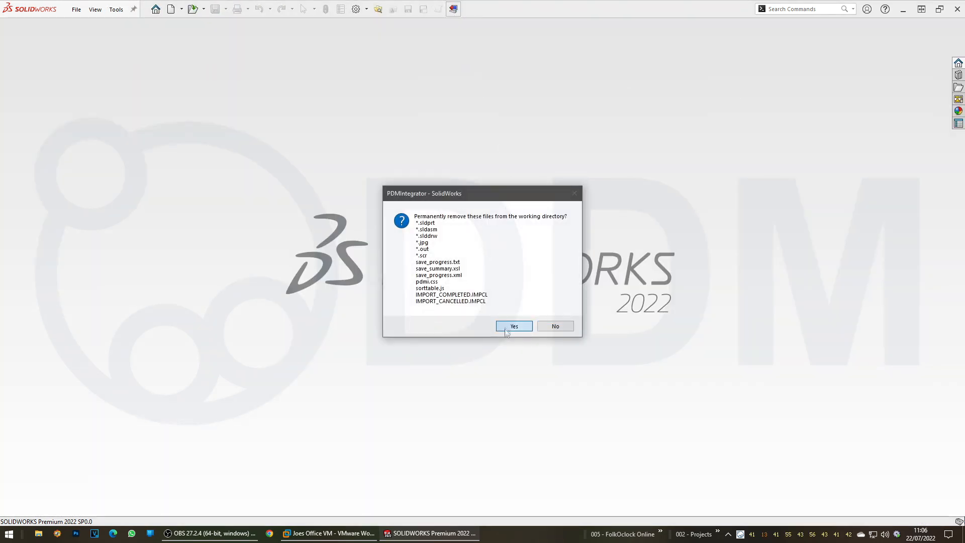
left_click(513, 326)
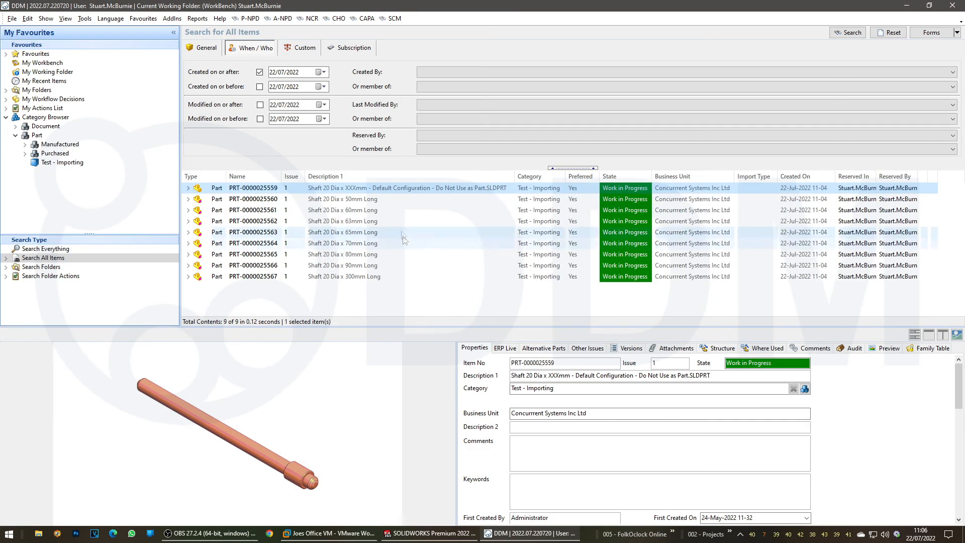
In DDM, check the previews of the 50, 60, 63, 65, 70 and 300mm Long shafts, and select all shaft parts including the default configuration.
left_click(385, 201)
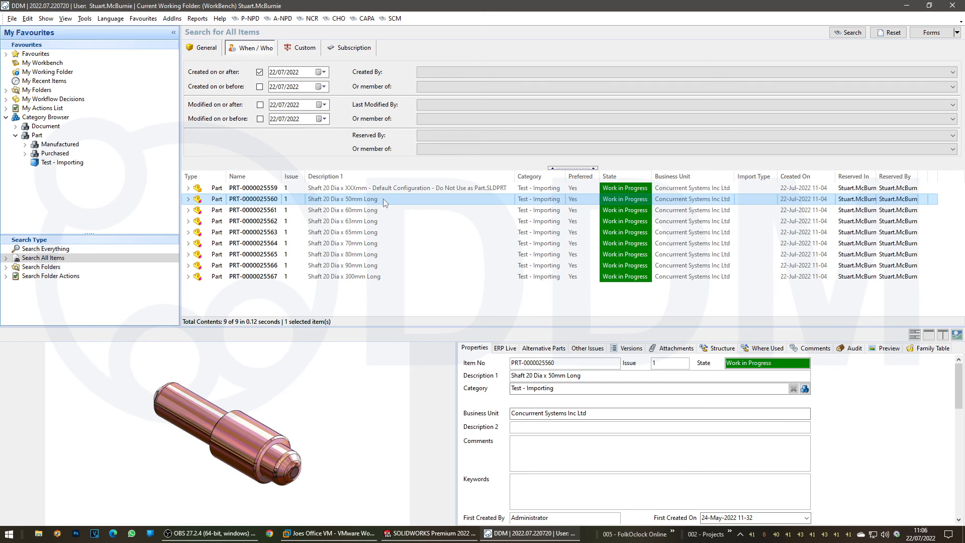
left_click(385, 213)
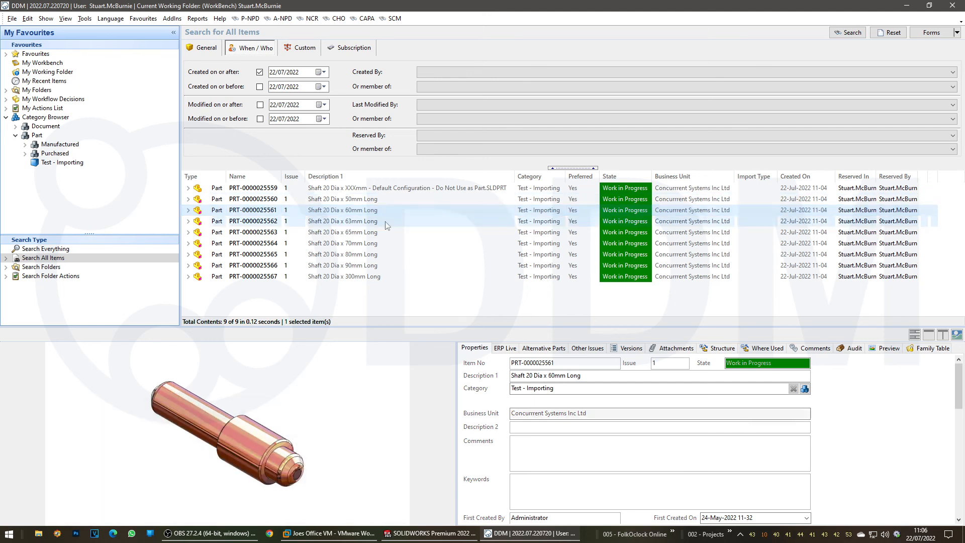
left_click(387, 221)
left_click(388, 233)
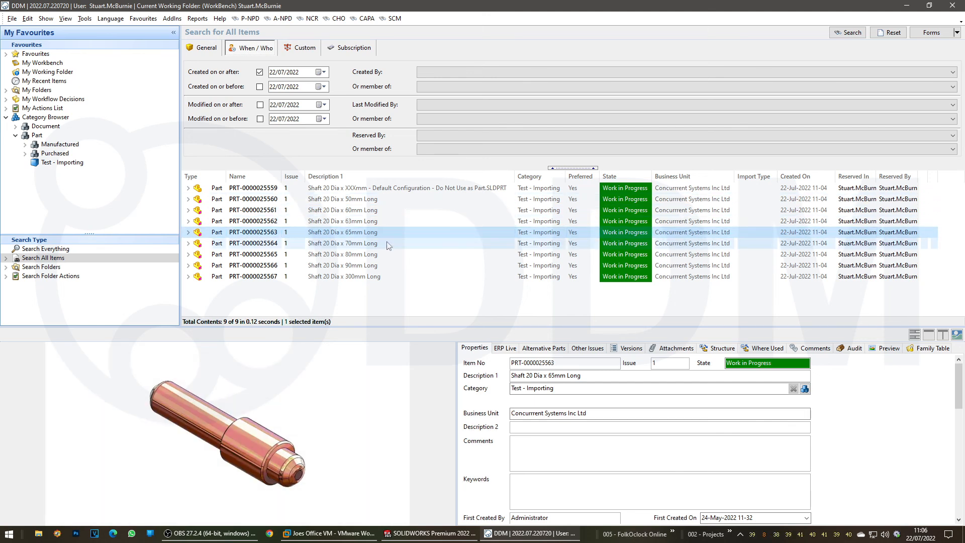
left_click(389, 244)
left_click(392, 278)
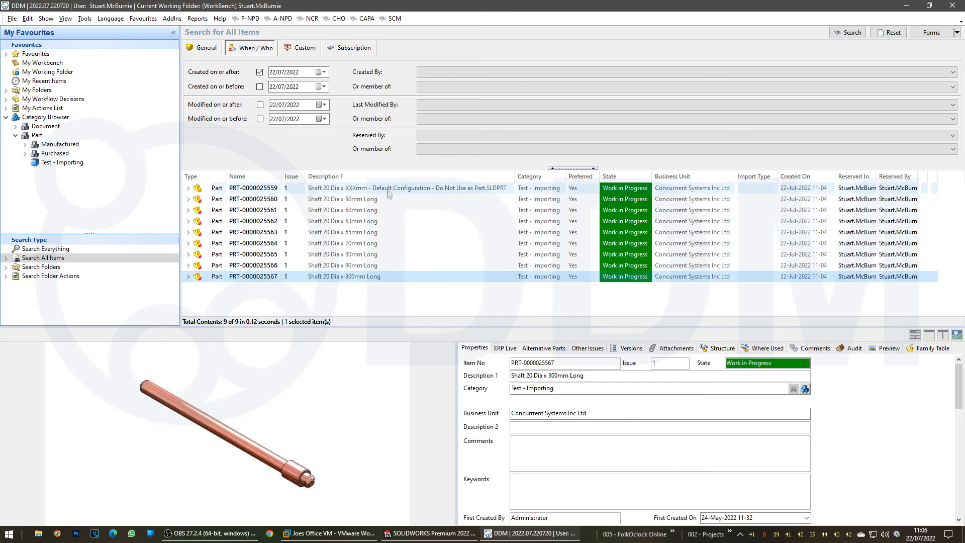
left_click(387, 188, "shift")
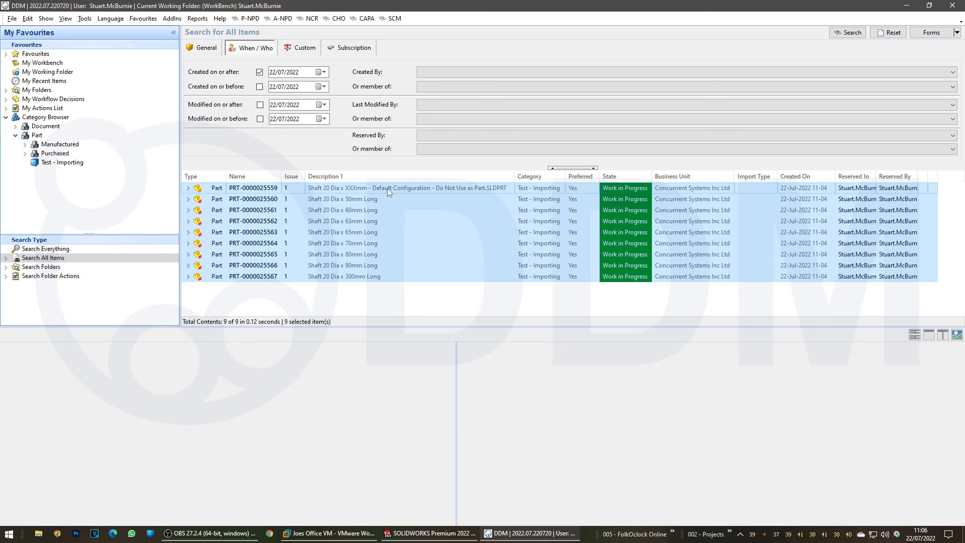